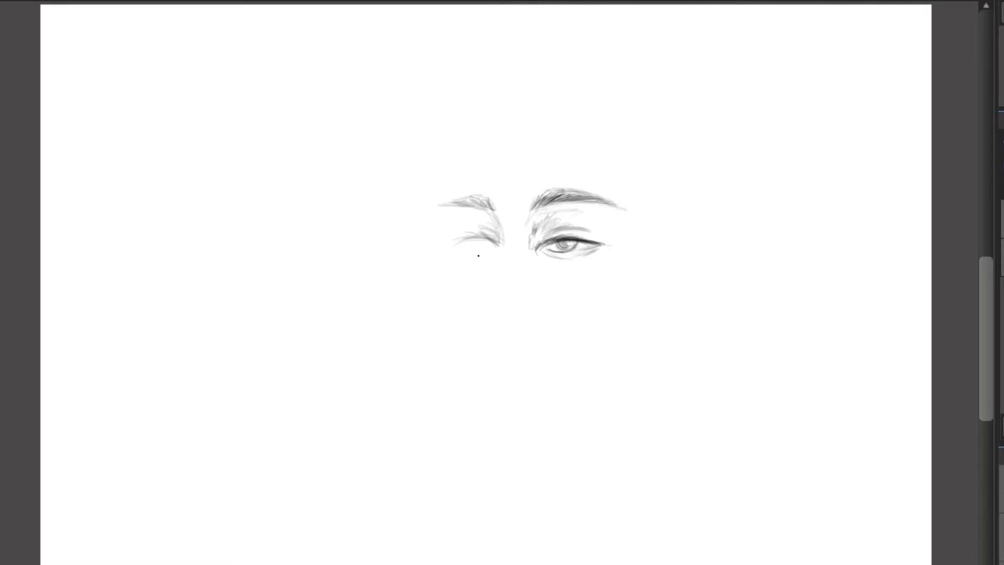
Sketch the lids and outline of the left eye, and draw both wings of the nose
{"action": "left_click_drag", "start_coordinate": [479, 238], "coordinate": [498, 244]}
{"action": "left_click_drag", "start_coordinate": [459, 243], "coordinate": [469, 241]}
{"action": "left_click_drag", "start_coordinate": [531, 274], "coordinate": [532, 281]}
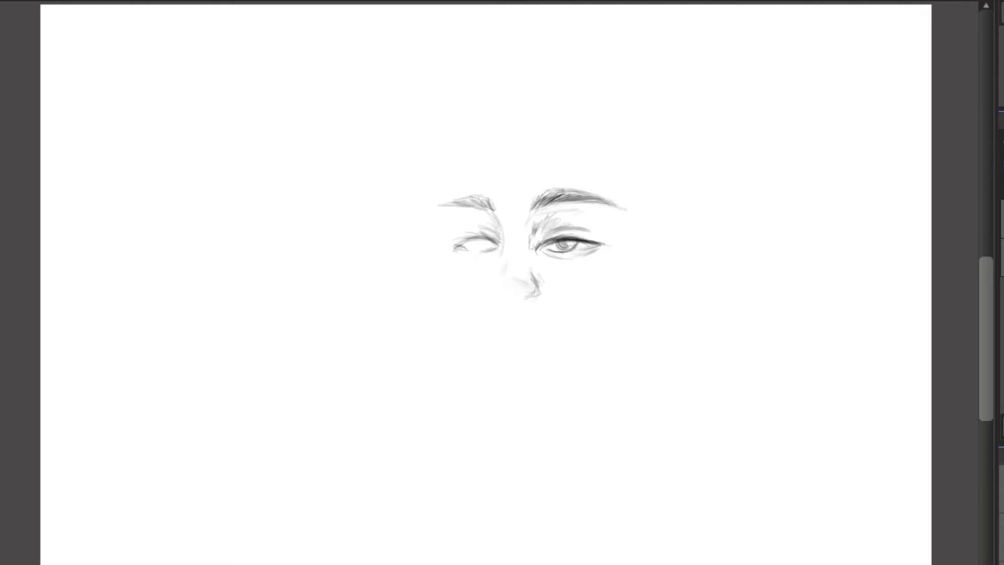
{"action": "left_click_drag", "start_coordinate": [488, 279], "coordinate": [489, 275]}
{"action": "left_click_drag", "start_coordinate": [536, 284], "coordinate": [533, 271]}
Darken the upper lash line of the left eye and shade its iris and crease
{"action": "left_click_drag", "start_coordinate": [461, 242], "coordinate": [495, 240]}
{"action": "left_click_drag", "start_coordinate": [455, 245], "coordinate": [467, 242]}
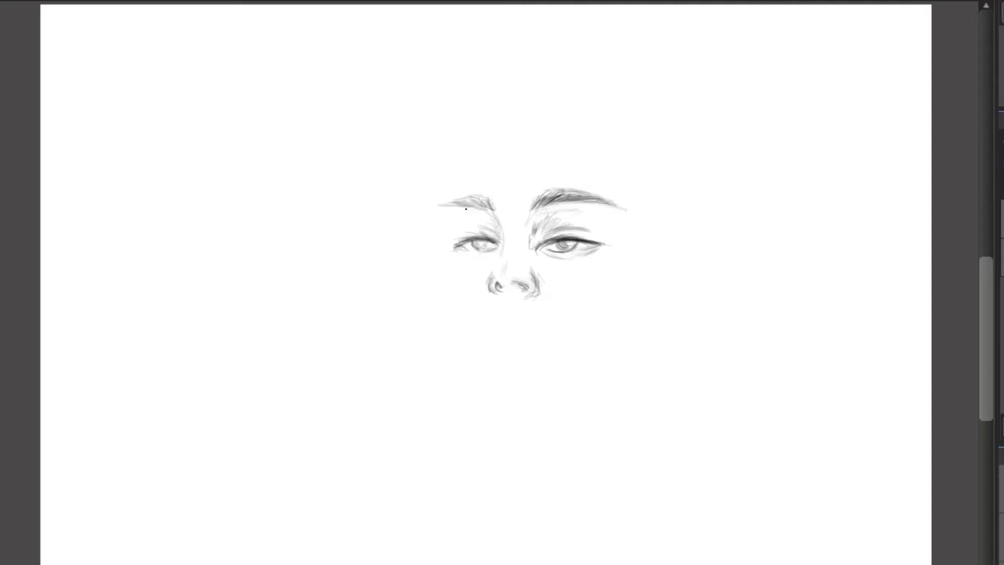
{"action": "mouse_move", "coordinate": [493, 235]}
{"action": "left_mouse_down"}
{"action": "mouse_move", "coordinate": [479, 220]}
{"action": "mouse_move", "coordinate": [469, 237]}
{"action": "left_mouse_up"}
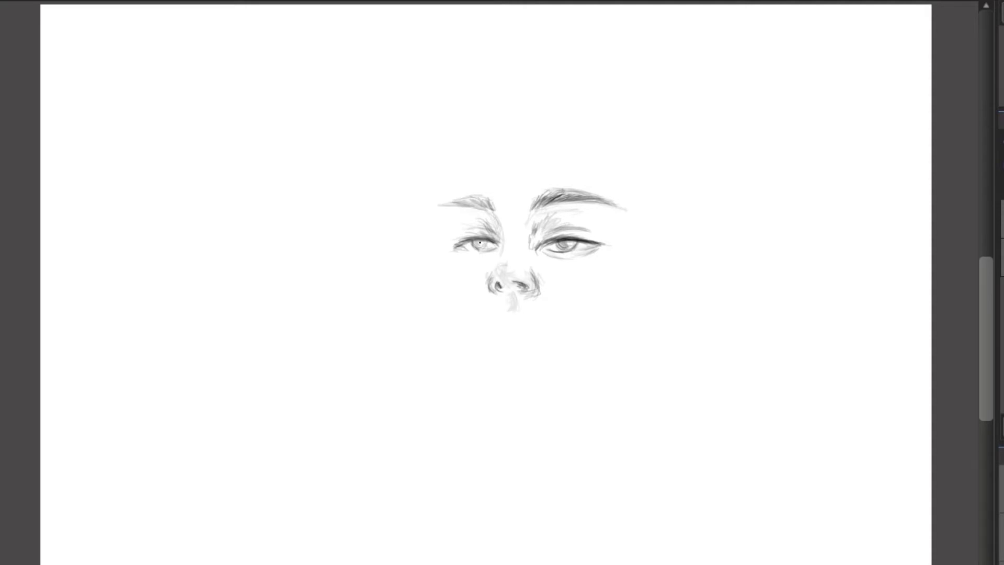
{"action": "left_click_drag", "start_coordinate": [475, 244], "coordinate": [497, 247]}
Sketch the mouth with its parting line and lower-lip shadow, and outline the right cheek and jaw
{"action": "mouse_move", "coordinate": [501, 313]}
{"action": "left_mouse_down"}
{"action": "mouse_move", "coordinate": [523, 326]}
{"action": "mouse_move", "coordinate": [506, 329]}
{"action": "mouse_move", "coordinate": [555, 329]}
{"action": "mouse_move", "coordinate": [478, 325]}
{"action": "mouse_move", "coordinate": [522, 345]}
{"action": "mouse_move", "coordinate": [498, 346]}
{"action": "mouse_move", "coordinate": [534, 348]}
{"action": "left_mouse_up"}
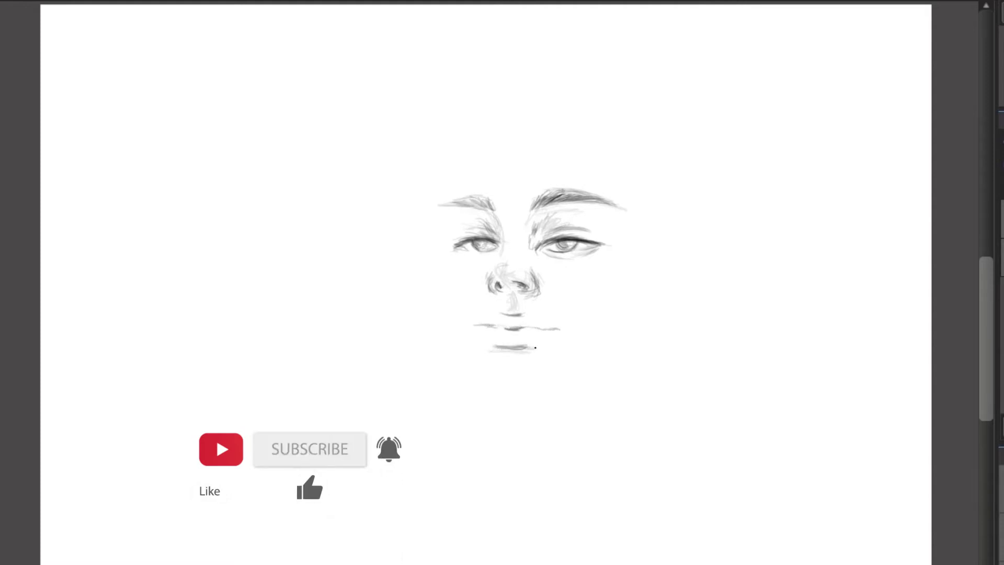
{"action": "left_click_drag", "start_coordinate": [600, 313], "coordinate": [564, 365]}
{"action": "mouse_move", "coordinate": [612, 271]}
{"action": "left_mouse_down"}
{"action": "mouse_move", "coordinate": [606, 310]}
{"action": "mouse_move", "coordinate": [574, 355]}
{"action": "left_mouse_up"}
{"action": "left_click_drag", "start_coordinate": [538, 327], "coordinate": [508, 329]}
{"action": "left_click_drag", "start_coordinate": [522, 328], "coordinate": [545, 329]}
{"action": "mouse_move", "coordinate": [484, 328]}
{"action": "left_mouse_down"}
{"action": "mouse_move", "coordinate": [506, 328]}
{"action": "mouse_move", "coordinate": [527, 359]}
{"action": "left_mouse_up"}
Outline the chin and the left side of the face, and lightly shade the bridge of the nose
{"action": "left_click_drag", "start_coordinate": [509, 389], "coordinate": [527, 390]}
{"action": "left_click_drag", "start_coordinate": [500, 388], "coordinate": [537, 387]}
{"action": "mouse_move", "coordinate": [537, 389]}
{"action": "left_mouse_down"}
{"action": "mouse_move", "coordinate": [562, 374]}
{"action": "mouse_move", "coordinate": [505, 388]}
{"action": "left_mouse_up"}
{"action": "left_click_drag", "start_coordinate": [435, 212], "coordinate": [442, 246]}
{"action": "mouse_move", "coordinate": [437, 270]}
{"action": "left_mouse_down"}
{"action": "mouse_move", "coordinate": [480, 375]}
{"action": "mouse_move", "coordinate": [501, 387]}
{"action": "left_mouse_up"}
{"action": "left_click_drag", "start_coordinate": [466, 358], "coordinate": [439, 288]}
{"action": "mouse_move", "coordinate": [503, 239]}
{"action": "left_mouse_down"}
{"action": "mouse_move", "coordinate": [496, 270]}
{"action": "mouse_move", "coordinate": [532, 246]}
{"action": "left_mouse_up"}
{"action": "left_click_drag", "start_coordinate": [534, 215], "coordinate": [519, 264]}
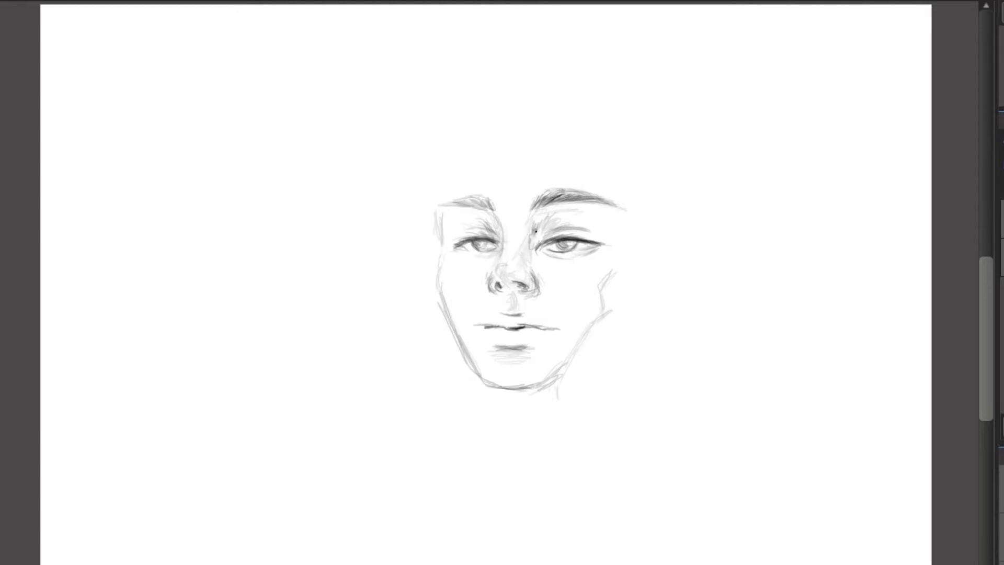
Draw curved hair strands framing the left temple and falling over the left side of the forehead
{"action": "mouse_move", "coordinate": [456, 142]}
{"action": "left_mouse_down"}
{"action": "mouse_move", "coordinate": [455, 166]}
{"action": "mouse_move", "coordinate": [480, 200]}
{"action": "left_mouse_up"}
{"action": "mouse_move", "coordinate": [454, 159]}
{"action": "left_mouse_down"}
{"action": "mouse_move", "coordinate": [463, 218]}
{"action": "mouse_move", "coordinate": [434, 214]}
{"action": "mouse_move", "coordinate": [439, 244]}
{"action": "left_mouse_up"}
{"action": "left_click_drag", "start_coordinate": [419, 228], "coordinate": [443, 252]}
{"action": "left_click_drag", "start_coordinate": [410, 209], "coordinate": [448, 257]}
{"action": "mouse_move", "coordinate": [419, 205]}
{"action": "left_mouse_down"}
{"action": "mouse_move", "coordinate": [440, 244]}
{"action": "mouse_move", "coordinate": [434, 230]}
{"action": "left_mouse_up"}
{"action": "left_click_drag", "start_coordinate": [467, 134], "coordinate": [506, 180]}
{"action": "left_click_drag", "start_coordinate": [469, 133], "coordinate": [458, 158]}
{"action": "left_click_drag", "start_coordinate": [467, 134], "coordinate": [461, 180]}
Shade beneath the chin and draw the line running down the left side of the neck
{"action": "mouse_move", "coordinate": [502, 385]}
{"action": "left_mouse_down"}
{"action": "mouse_move", "coordinate": [526, 404]}
{"action": "mouse_move", "coordinate": [506, 395]}
{"action": "left_mouse_up"}
{"action": "mouse_move", "coordinate": [447, 327]}
{"action": "left_mouse_down"}
{"action": "mouse_move", "coordinate": [498, 388]}
{"action": "mouse_move", "coordinate": [482, 377]}
{"action": "left_mouse_up"}
{"action": "mouse_move", "coordinate": [512, 397]}
{"action": "left_mouse_down"}
{"action": "mouse_move", "coordinate": [531, 407]}
{"action": "mouse_move", "coordinate": [510, 399]}
{"action": "left_mouse_up"}
{"action": "mouse_move", "coordinate": [524, 390]}
{"action": "left_mouse_down"}
{"action": "mouse_move", "coordinate": [494, 389]}
{"action": "mouse_move", "coordinate": [495, 444]}
{"action": "left_mouse_up"}
{"action": "mouse_move", "coordinate": [483, 403]}
{"action": "left_mouse_down"}
{"action": "mouse_move", "coordinate": [507, 501]}
{"action": "mouse_move", "coordinate": [507, 468]}
{"action": "left_mouse_up"}
{"action": "left_click_drag", "start_coordinate": [496, 437], "coordinate": [511, 499]}
Draw the long left collar edge down the chest and the inner shirt folds beside it
{"action": "left_click_drag", "start_coordinate": [471, 373], "coordinate": [450, 423]}
{"action": "left_click_drag", "start_coordinate": [456, 413], "coordinate": [458, 459]}
{"action": "left_click_drag", "start_coordinate": [473, 375], "coordinate": [448, 426]}
{"action": "mouse_move", "coordinate": [455, 420]}
{"action": "left_mouse_down"}
{"action": "mouse_move", "coordinate": [456, 466]}
{"action": "mouse_move", "coordinate": [497, 468]}
{"action": "mouse_move", "coordinate": [463, 530]}
{"action": "left_mouse_up"}
{"action": "left_click_drag", "start_coordinate": [457, 456], "coordinate": [462, 525]}
{"action": "left_click_drag", "start_coordinate": [450, 429], "coordinate": [463, 534]}
{"action": "left_click_drag", "start_coordinate": [447, 440], "coordinate": [464, 526]}
{"action": "left_click_drag", "start_coordinate": [489, 468], "coordinate": [497, 501]}
{"action": "mouse_move", "coordinate": [476, 484]}
{"action": "left_mouse_down"}
{"action": "mouse_move", "coordinate": [488, 464]}
{"action": "mouse_move", "coordinate": [510, 538]}
{"action": "left_mouse_up"}
Draw the left shoulder line with fold strokes on the jacket, and add the line right of the neck
{"action": "left_click_drag", "start_coordinate": [467, 368], "coordinate": [440, 401]}
{"action": "mouse_move", "coordinate": [450, 395]}
{"action": "left_mouse_down"}
{"action": "mouse_move", "coordinate": [431, 428]}
{"action": "mouse_move", "coordinate": [350, 424]}
{"action": "left_mouse_up"}
{"action": "left_click_drag", "start_coordinate": [476, 376], "coordinate": [442, 395]}
{"action": "left_click_drag", "start_coordinate": [470, 374], "coordinate": [434, 403]}
{"action": "left_click_drag", "start_coordinate": [437, 440], "coordinate": [451, 522]}
{"action": "left_click_drag", "start_coordinate": [450, 453], "coordinate": [457, 494]}
{"action": "left_click_drag", "start_coordinate": [566, 390], "coordinate": [573, 428]}
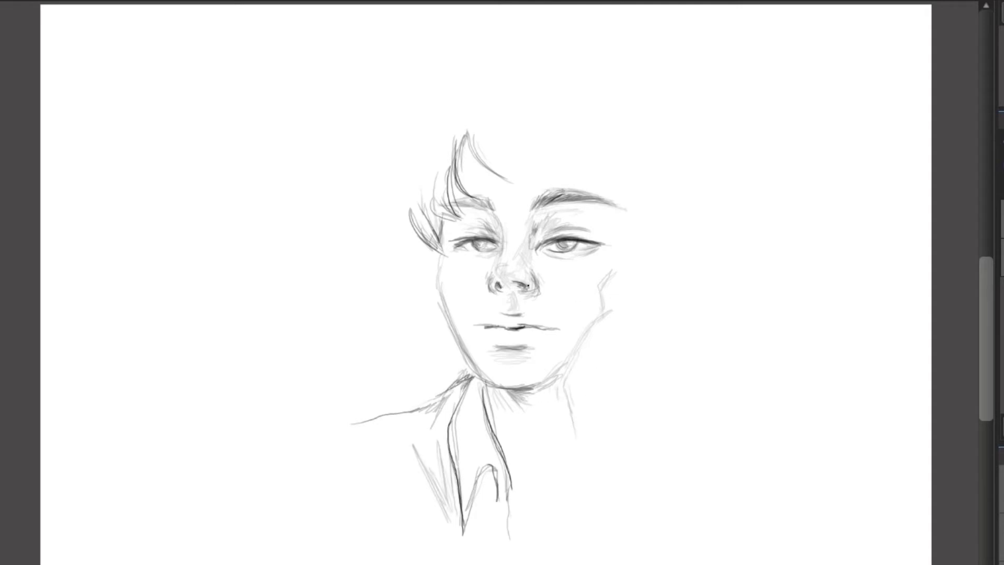
Draw the sweeping fringe strands across the forehead down to the right eyebrow
{"action": "left_click_drag", "start_coordinate": [552, 139], "coordinate": [601, 189]}
{"action": "left_click_drag", "start_coordinate": [587, 177], "coordinate": [625, 216]}
{"action": "left_click_drag", "start_coordinate": [523, 130], "coordinate": [551, 189]}
{"action": "mouse_move", "coordinate": [502, 131]}
{"action": "left_mouse_down"}
{"action": "mouse_move", "coordinate": [540, 180]}
{"action": "mouse_move", "coordinate": [505, 175]}
{"action": "left_mouse_up"}
{"action": "mouse_move", "coordinate": [487, 135]}
{"action": "left_mouse_down"}
{"action": "mouse_move", "coordinate": [509, 181]}
{"action": "mouse_move", "coordinate": [538, 175]}
{"action": "left_mouse_up"}
{"action": "left_click_drag", "start_coordinate": [539, 129], "coordinate": [579, 190]}
{"action": "left_click_drag", "start_coordinate": [557, 156], "coordinate": [603, 187]}
Outline the outer shape of the hair from the left side over the crown to the right side
{"action": "mouse_move", "coordinate": [466, 71]}
{"action": "left_mouse_down"}
{"action": "mouse_move", "coordinate": [462, 137]}
{"action": "mouse_move", "coordinate": [416, 168]}
{"action": "mouse_move", "coordinate": [411, 225]}
{"action": "left_mouse_up"}
{"action": "left_click_drag", "start_coordinate": [503, 59], "coordinate": [528, 61]}
{"action": "left_click_drag", "start_coordinate": [525, 62], "coordinate": [607, 92]}
{"action": "mouse_move", "coordinate": [615, 102]}
{"action": "left_mouse_down"}
{"action": "mouse_move", "coordinate": [654, 117]}
{"action": "mouse_move", "coordinate": [671, 174]}
{"action": "left_mouse_up"}
Sketch the side hair strands hanging beside the right temple
{"action": "left_click_drag", "start_coordinate": [607, 191], "coordinate": [631, 243]}
{"action": "left_click_drag", "start_coordinate": [643, 201], "coordinate": [631, 250]}
{"action": "mouse_move", "coordinate": [640, 233]}
{"action": "left_mouse_down"}
{"action": "mouse_move", "coordinate": [649, 230]}
{"action": "mouse_move", "coordinate": [667, 270]}
{"action": "mouse_move", "coordinate": [630, 269]}
{"action": "left_mouse_up"}
{"action": "left_click_drag", "start_coordinate": [634, 225], "coordinate": [622, 268]}
{"action": "left_click_drag", "start_coordinate": [657, 208], "coordinate": [659, 233]}
{"action": "left_click_drag", "start_coordinate": [667, 209], "coordinate": [662, 272]}
Sketch the curled fingers and knuckles of the hand resting against the right cheek
{"action": "left_click_drag", "start_coordinate": [660, 250], "coordinate": [654, 304]}
{"action": "left_click_drag", "start_coordinate": [602, 282], "coordinate": [621, 273]}
{"action": "mouse_move", "coordinate": [619, 309]}
{"action": "left_mouse_down"}
{"action": "mouse_move", "coordinate": [609, 314]}
{"action": "mouse_move", "coordinate": [610, 276]}
{"action": "mouse_move", "coordinate": [633, 314]}
{"action": "left_mouse_up"}
{"action": "mouse_move", "coordinate": [580, 387]}
{"action": "left_mouse_down"}
{"action": "mouse_move", "coordinate": [605, 335]}
{"action": "mouse_move", "coordinate": [628, 371]}
{"action": "left_mouse_up"}
{"action": "mouse_move", "coordinate": [638, 272]}
{"action": "left_mouse_down"}
{"action": "mouse_move", "coordinate": [668, 294]}
{"action": "mouse_move", "coordinate": [633, 274]}
{"action": "left_mouse_up"}
{"action": "left_click_drag", "start_coordinate": [675, 272], "coordinate": [658, 291]}
Draw the outer edge of the hand down to the wrist and add the sleeve cuff
{"action": "mouse_move", "coordinate": [676, 356]}
{"action": "left_mouse_down"}
{"action": "mouse_move", "coordinate": [629, 406]}
{"action": "mouse_move", "coordinate": [630, 437]}
{"action": "mouse_move", "coordinate": [580, 445]}
{"action": "mouse_move", "coordinate": [569, 465]}
{"action": "mouse_move", "coordinate": [628, 449]}
{"action": "left_mouse_up"}
{"action": "left_click_drag", "start_coordinate": [567, 457], "coordinate": [573, 472]}
{"action": "mouse_move", "coordinate": [572, 472]}
{"action": "left_mouse_down"}
{"action": "mouse_move", "coordinate": [639, 450]}
{"action": "mouse_move", "coordinate": [637, 428]}
{"action": "left_mouse_up"}
{"action": "left_click_drag", "start_coordinate": [574, 405], "coordinate": [570, 444]}
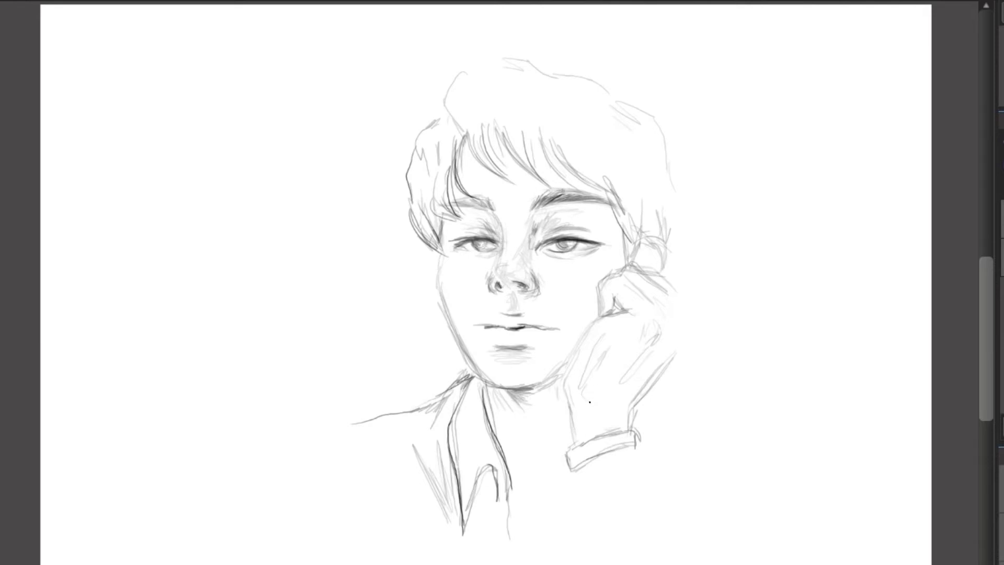
Darken the right jawline along the hand and shade the cheek next to the fingers
{"action": "left_click_drag", "start_coordinate": [617, 311], "coordinate": [561, 397]}
{"action": "left_click_drag", "start_coordinate": [583, 327], "coordinate": [541, 382]}
{"action": "left_click_drag", "start_coordinate": [595, 290], "coordinate": [591, 330]}
Shade the neck below the chin with diagonal hatching beside the hand
{"action": "mouse_move", "coordinate": [565, 373]}
{"action": "left_mouse_down"}
{"action": "mouse_move", "coordinate": [525, 389]}
{"action": "mouse_move", "coordinate": [546, 425]}
{"action": "left_mouse_up"}
{"action": "left_click_drag", "start_coordinate": [563, 399], "coordinate": [540, 426]}
{"action": "left_click_drag", "start_coordinate": [562, 377], "coordinate": [529, 396]}
{"action": "mouse_move", "coordinate": [533, 402]}
{"action": "left_mouse_down"}
{"action": "mouse_move", "coordinate": [509, 421]}
{"action": "mouse_move", "coordinate": [516, 428]}
{"action": "left_mouse_up"}
{"action": "left_click_drag", "start_coordinate": [555, 422], "coordinate": [538, 438]}
Draw the sleeve lines below the cuff, the right collar edge and the right shoulder
{"action": "mouse_move", "coordinate": [562, 418]}
{"action": "left_mouse_down"}
{"action": "mouse_move", "coordinate": [545, 460]}
{"action": "mouse_move", "coordinate": [617, 544]}
{"action": "left_mouse_up"}
{"action": "left_click_drag", "start_coordinate": [633, 449], "coordinate": [660, 491]}
{"action": "left_click_drag", "start_coordinate": [570, 433], "coordinate": [561, 507]}
{"action": "left_click_drag", "start_coordinate": [567, 456], "coordinate": [564, 553]}
{"action": "left_click_drag", "start_coordinate": [586, 520], "coordinate": [571, 476]}
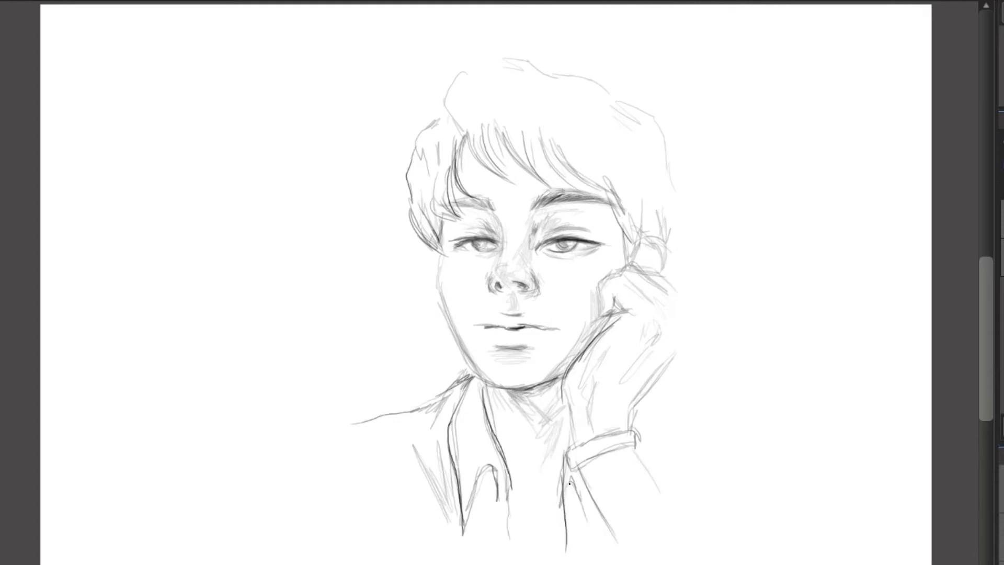
{"action": "mouse_move", "coordinate": [658, 400]}
{"action": "left_mouse_down"}
{"action": "mouse_move", "coordinate": [698, 417]}
{"action": "mouse_move", "coordinate": [712, 443]}
{"action": "left_mouse_up"}
Add long hair strands sweeping down the right side of the head toward the ear
{"action": "left_click_drag", "start_coordinate": [596, 151], "coordinate": [615, 174]}
{"action": "left_click_drag", "start_coordinate": [590, 145], "coordinate": [645, 206]}
{"action": "left_click_drag", "start_coordinate": [612, 158], "coordinate": [654, 235]}
{"action": "left_click_drag", "start_coordinate": [623, 141], "coordinate": [663, 219]}
Darken the iris, upper lid and crease of the right eye, and shade beneath its lower lid
{"action": "left_click_drag", "start_coordinate": [587, 248], "coordinate": [581, 244]}
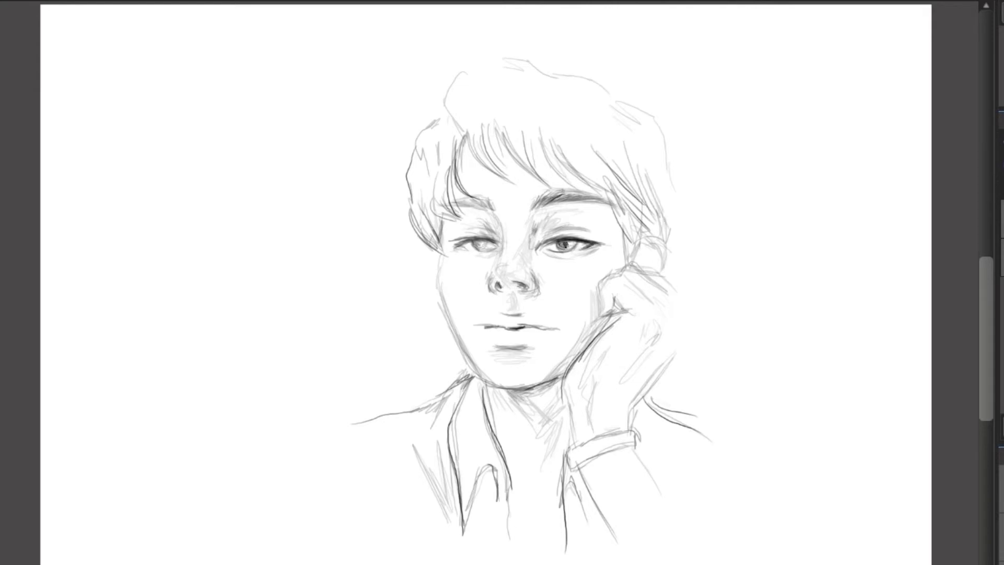
{"action": "left_click_drag", "start_coordinate": [549, 234], "coordinate": [559, 227]}
{"action": "left_click_drag", "start_coordinate": [578, 227], "coordinate": [598, 241]}
{"action": "left_click_drag", "start_coordinate": [551, 217], "coordinate": [569, 214]}
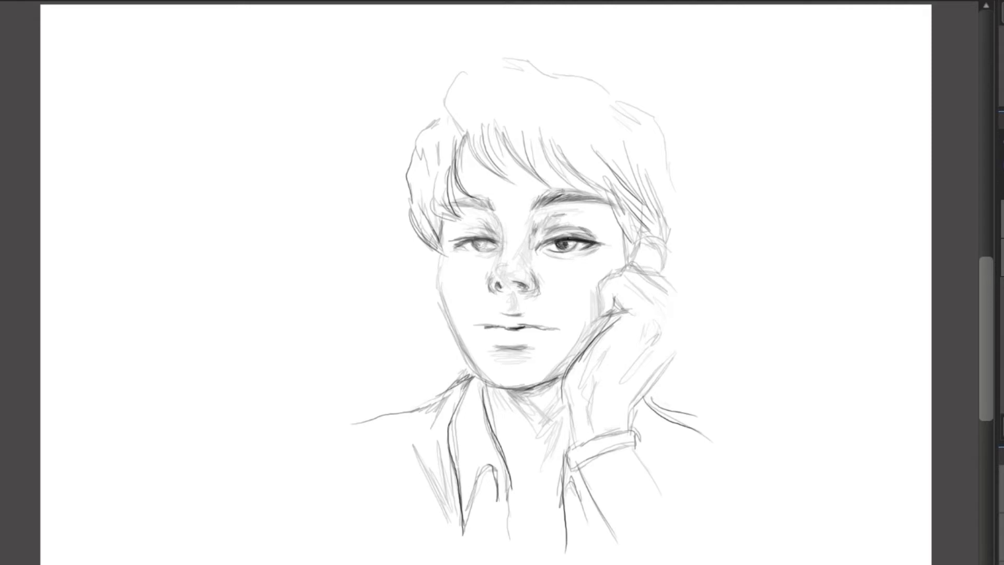
{"action": "left_click_drag", "start_coordinate": [558, 257], "coordinate": [578, 258]}
Shade the hollow between the right eyebrow and the inner corner of the right eye
{"action": "left_click_drag", "start_coordinate": [534, 227], "coordinate": [528, 240]}
{"action": "left_click_drag", "start_coordinate": [538, 215], "coordinate": [536, 236]}
{"action": "mouse_move", "coordinate": [547, 222]}
{"action": "left_mouse_down"}
{"action": "mouse_move", "coordinate": [541, 239]}
{"action": "mouse_move", "coordinate": [562, 226]}
{"action": "left_mouse_up"}
{"action": "mouse_move", "coordinate": [546, 223]}
{"action": "left_mouse_down"}
{"action": "mouse_move", "coordinate": [567, 214]}
{"action": "mouse_move", "coordinate": [557, 205]}
{"action": "left_mouse_up"}
Darken the left eye and shade its socket and the left side of the nose
{"action": "left_click_drag", "start_coordinate": [465, 243], "coordinate": [493, 240]}
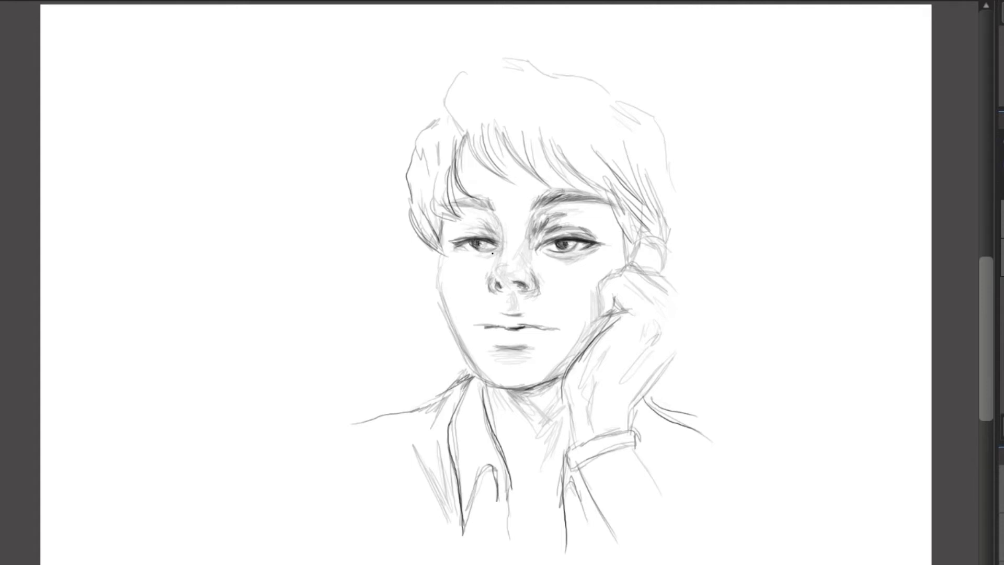
{"action": "left_click_drag", "start_coordinate": [469, 227], "coordinate": [496, 239]}
{"action": "mouse_move", "coordinate": [477, 223]}
{"action": "left_mouse_down"}
{"action": "mouse_move", "coordinate": [499, 242]}
{"action": "mouse_move", "coordinate": [486, 226]}
{"action": "left_mouse_up"}
{"action": "left_click_drag", "start_coordinate": [479, 212], "coordinate": [503, 242]}
{"action": "left_click_drag", "start_coordinate": [488, 255], "coordinate": [485, 271]}
{"action": "mouse_move", "coordinate": [496, 252]}
{"action": "left_mouse_down"}
{"action": "mouse_move", "coordinate": [488, 270]}
{"action": "mouse_move", "coordinate": [515, 272]}
{"action": "mouse_move", "coordinate": [498, 275]}
{"action": "left_mouse_up"}
{"action": "left_click_drag", "start_coordinate": [486, 218], "coordinate": [499, 233]}
Darken the lower edge of the fringe and the sideburn hair beside the right temple
{"action": "mouse_move", "coordinate": [511, 137]}
{"action": "left_mouse_down"}
{"action": "mouse_move", "coordinate": [512, 156]}
{"action": "mouse_move", "coordinate": [549, 189]}
{"action": "mouse_move", "coordinate": [639, 217]}
{"action": "left_mouse_up"}
{"action": "left_click_drag", "start_coordinate": [581, 157], "coordinate": [620, 208]}
{"action": "mouse_move", "coordinate": [611, 212]}
{"action": "left_mouse_down"}
{"action": "mouse_move", "coordinate": [635, 246]}
{"action": "mouse_move", "coordinate": [650, 254]}
{"action": "mouse_move", "coordinate": [654, 243]}
{"action": "left_mouse_up"}
{"action": "left_click_drag", "start_coordinate": [612, 220], "coordinate": [627, 263]}
Fill the gap in the left fringe with dark tone and strengthen the left face contour
{"action": "left_click_drag", "start_coordinate": [455, 141], "coordinate": [464, 173]}
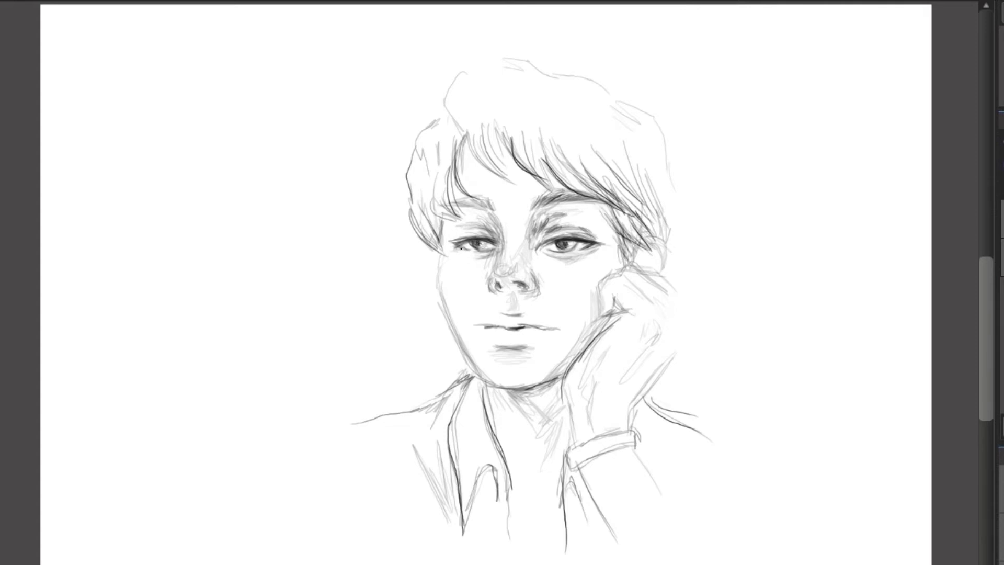
{"action": "mouse_move", "coordinate": [472, 254]}
{"action": "left_mouse_down"}
{"action": "mouse_move", "coordinate": [458, 248]}
{"action": "mouse_move", "coordinate": [447, 214]}
{"action": "mouse_move", "coordinate": [446, 314]}
{"action": "mouse_move", "coordinate": [490, 386]}
{"action": "left_mouse_up"}
{"action": "mouse_move", "coordinate": [452, 148]}
{"action": "left_mouse_down"}
{"action": "mouse_move", "coordinate": [465, 157]}
{"action": "mouse_move", "coordinate": [444, 217]}
{"action": "left_mouse_up"}
Shade the upper and lower lips around the mouth's parting line
{"action": "mouse_move", "coordinate": [517, 326]}
{"action": "left_mouse_down"}
{"action": "mouse_move", "coordinate": [501, 318]}
{"action": "mouse_move", "coordinate": [528, 328]}
{"action": "mouse_move", "coordinate": [497, 340]}
{"action": "mouse_move", "coordinate": [495, 330]}
{"action": "mouse_move", "coordinate": [535, 324]}
{"action": "left_mouse_up"}
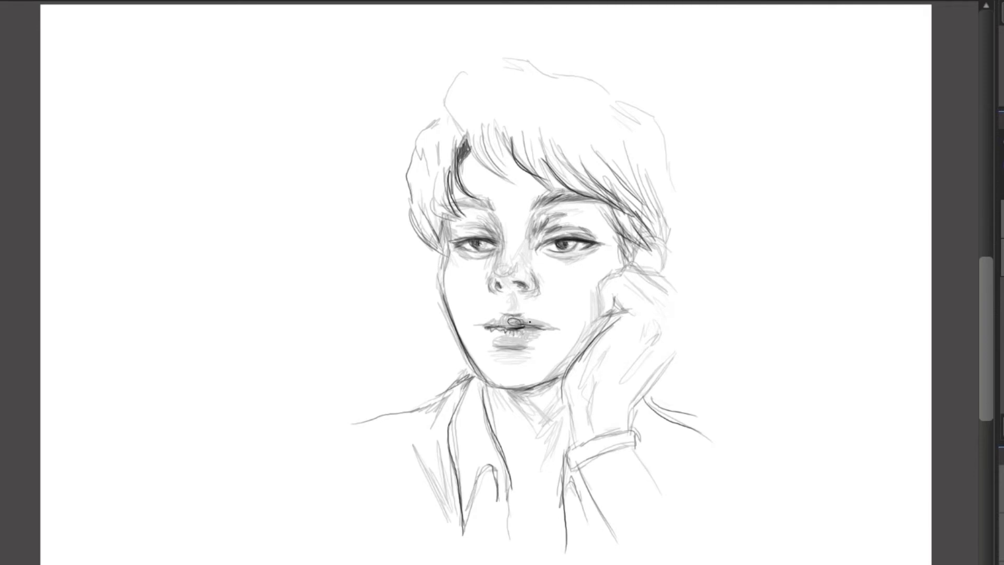
Build up dark hair strands and the outer contour on the right side of the head
{"action": "mouse_move", "coordinate": [571, 131]}
{"action": "left_mouse_down"}
{"action": "mouse_move", "coordinate": [592, 155]}
{"action": "mouse_move", "coordinate": [645, 177]}
{"action": "left_mouse_up"}
{"action": "left_click_drag", "start_coordinate": [617, 139], "coordinate": [670, 212]}
{"action": "left_click_drag", "start_coordinate": [636, 182], "coordinate": [675, 221]}
{"action": "left_click_drag", "start_coordinate": [665, 158], "coordinate": [676, 224]}
{"action": "mouse_move", "coordinate": [660, 184]}
{"action": "left_mouse_down"}
{"action": "mouse_move", "coordinate": [676, 255]}
{"action": "mouse_move", "coordinate": [648, 253]}
{"action": "left_mouse_up"}
{"action": "mouse_move", "coordinate": [669, 167]}
{"action": "left_mouse_down"}
{"action": "mouse_move", "coordinate": [682, 224]}
{"action": "mouse_move", "coordinate": [655, 196]}
{"action": "left_mouse_up"}
{"action": "mouse_move", "coordinate": [679, 173]}
{"action": "left_mouse_down"}
{"action": "mouse_move", "coordinate": [656, 122]}
{"action": "mouse_move", "coordinate": [679, 170]}
{"action": "left_mouse_up"}
{"action": "mouse_move", "coordinate": [632, 137]}
{"action": "left_mouse_down"}
{"action": "mouse_move", "coordinate": [680, 199]}
{"action": "mouse_move", "coordinate": [675, 211]}
{"action": "left_mouse_up"}
Add strands throughout the fringe, from above the forehead toward the right temple
{"action": "left_click_drag", "start_coordinate": [571, 107], "coordinate": [555, 132]}
{"action": "mouse_move", "coordinate": [544, 114]}
{"action": "left_mouse_down"}
{"action": "mouse_move", "coordinate": [549, 145]}
{"action": "mouse_move", "coordinate": [577, 167]}
{"action": "left_mouse_up"}
{"action": "left_click_drag", "start_coordinate": [562, 136], "coordinate": [601, 179]}
{"action": "left_click_drag", "start_coordinate": [510, 131], "coordinate": [534, 160]}
{"action": "mouse_move", "coordinate": [535, 144]}
{"action": "left_mouse_down"}
{"action": "mouse_move", "coordinate": [559, 171]}
{"action": "mouse_move", "coordinate": [596, 177]}
{"action": "left_mouse_up"}
{"action": "left_click_drag", "start_coordinate": [588, 152], "coordinate": [635, 192]}
{"action": "left_click_drag", "start_coordinate": [607, 159], "coordinate": [656, 219]}
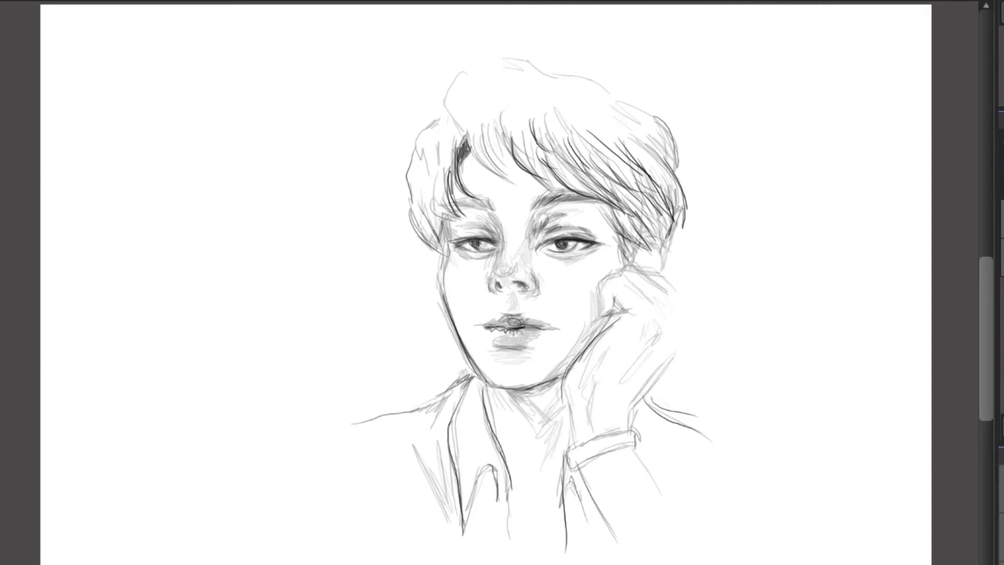
Add strands to the hair on the left side and darken both eyebrows
{"action": "left_click_drag", "start_coordinate": [442, 153], "coordinate": [429, 195]}
{"action": "left_click_drag", "start_coordinate": [438, 168], "coordinate": [419, 212]}
{"action": "left_click_drag", "start_coordinate": [487, 201], "coordinate": [453, 207]}
{"action": "left_click_drag", "start_coordinate": [553, 202], "coordinate": [605, 209]}
Strengthen the hair outline across the crown with additional curved strokes
{"action": "mouse_move", "coordinate": [485, 63]}
{"action": "left_mouse_down"}
{"action": "mouse_move", "coordinate": [465, 80]}
{"action": "mouse_move", "coordinate": [456, 112]}
{"action": "left_mouse_up"}
{"action": "left_click_drag", "start_coordinate": [514, 61], "coordinate": [467, 115]}
{"action": "left_click_drag", "start_coordinate": [479, 76], "coordinate": [526, 61]}
{"action": "left_click_drag", "start_coordinate": [510, 64], "coordinate": [645, 107]}
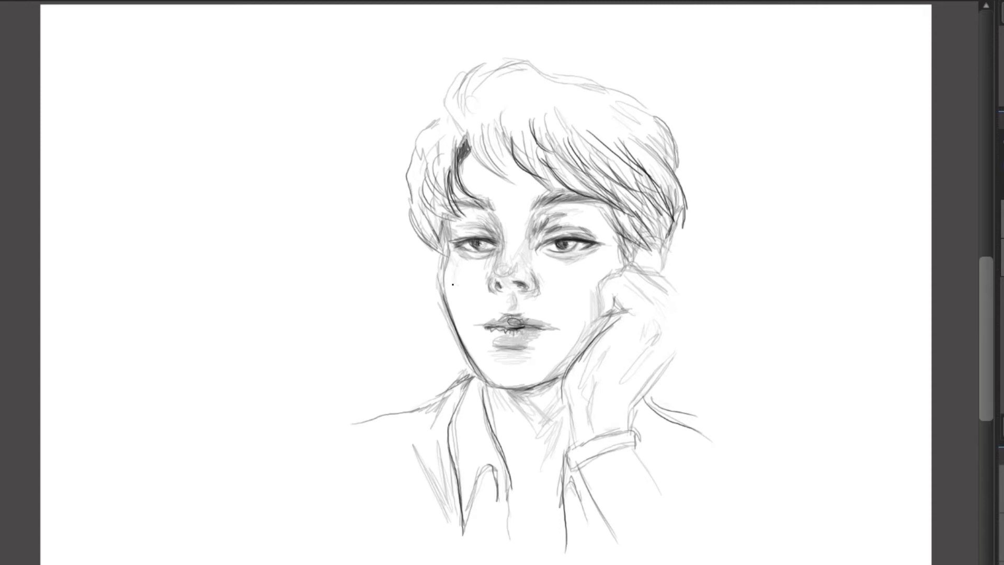
Lightly shade the left cheek and deepen the shading of the lower lip
{"action": "mouse_move", "coordinate": [453, 257]}
{"action": "left_mouse_down"}
{"action": "mouse_move", "coordinate": [447, 293]}
{"action": "mouse_move", "coordinate": [461, 330]}
{"action": "left_mouse_up"}
{"action": "mouse_move", "coordinate": [462, 320]}
{"action": "left_mouse_down"}
{"action": "mouse_move", "coordinate": [481, 359]}
{"action": "mouse_move", "coordinate": [510, 344]}
{"action": "left_mouse_up"}
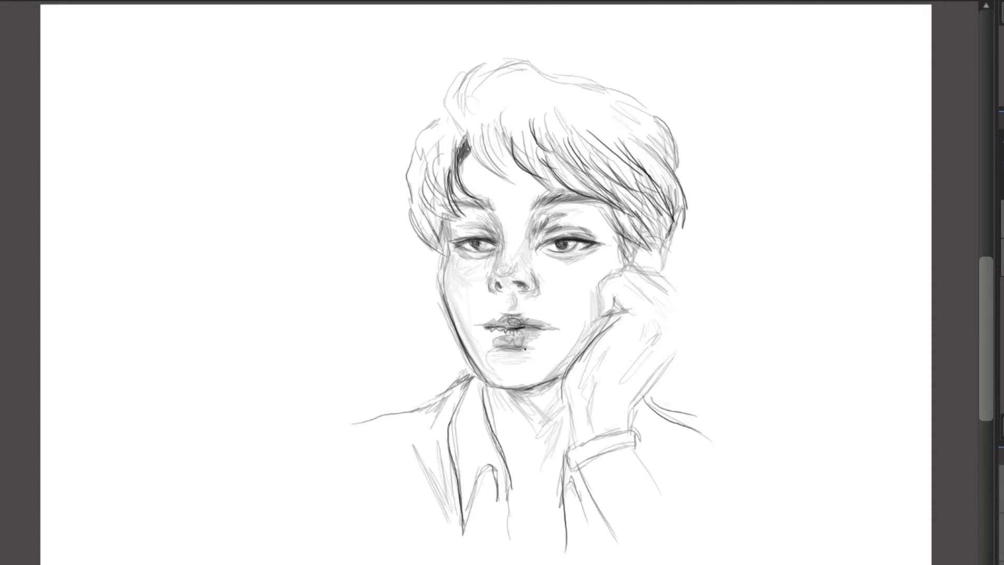
Shade the right temple and the side of the face below the hair
{"action": "left_click_drag", "start_coordinate": [592, 218], "coordinate": [607, 235]}
{"action": "left_click_drag", "start_coordinate": [594, 210], "coordinate": [617, 264]}
{"action": "left_click_drag", "start_coordinate": [613, 240], "coordinate": [623, 266]}
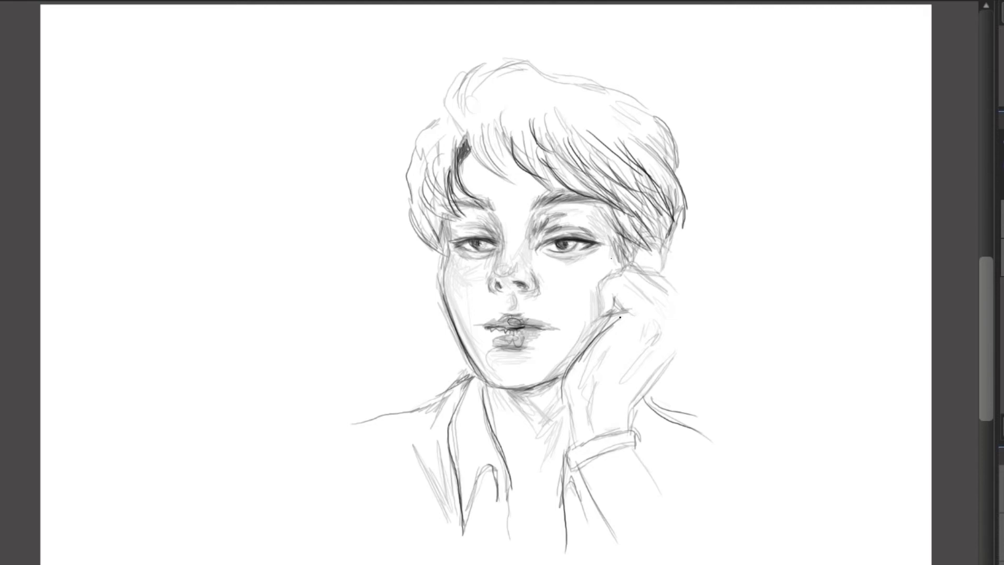
Define the curled fingers against the cheek and shade the back of the hand down to the wrist
{"action": "mouse_move", "coordinate": [615, 295]}
{"action": "left_mouse_down"}
{"action": "mouse_move", "coordinate": [638, 314]}
{"action": "mouse_move", "coordinate": [601, 335]}
{"action": "mouse_move", "coordinate": [617, 300]}
{"action": "left_mouse_up"}
{"action": "left_click_drag", "start_coordinate": [614, 292], "coordinate": [616, 324]}
{"action": "left_click_drag", "start_coordinate": [599, 295], "coordinate": [608, 324]}
{"action": "left_click_drag", "start_coordinate": [598, 293], "coordinate": [622, 273]}
{"action": "mouse_move", "coordinate": [636, 281]}
{"action": "left_mouse_down"}
{"action": "mouse_move", "coordinate": [664, 310]}
{"action": "mouse_move", "coordinate": [658, 304]}
{"action": "mouse_move", "coordinate": [669, 291]}
{"action": "mouse_move", "coordinate": [650, 297]}
{"action": "mouse_move", "coordinate": [670, 294]}
{"action": "mouse_move", "coordinate": [641, 358]}
{"action": "mouse_move", "coordinate": [651, 368]}
{"action": "left_mouse_up"}
{"action": "mouse_move", "coordinate": [622, 361]}
{"action": "left_mouse_down"}
{"action": "mouse_move", "coordinate": [583, 397]}
{"action": "mouse_move", "coordinate": [570, 440]}
{"action": "left_mouse_up"}
{"action": "left_click_drag", "start_coordinate": [571, 401], "coordinate": [577, 435]}
Darken the bracelet's outline around the wrist and strengthen the sleeve line below it
{"action": "left_click_drag", "start_coordinate": [585, 443], "coordinate": [629, 430]}
{"action": "mouse_move", "coordinate": [582, 442]}
{"action": "left_mouse_down"}
{"action": "mouse_move", "coordinate": [631, 430]}
{"action": "mouse_move", "coordinate": [636, 445]}
{"action": "left_mouse_up"}
{"action": "mouse_move", "coordinate": [635, 446]}
{"action": "left_mouse_down"}
{"action": "mouse_move", "coordinate": [575, 466]}
{"action": "mouse_move", "coordinate": [593, 541]}
{"action": "left_mouse_up"}
Shade the jacket with fold strokes on the left front and reinforce both shoulder lines
{"action": "left_click_drag", "start_coordinate": [468, 426], "coordinate": [455, 494]}
{"action": "left_click_drag", "start_coordinate": [434, 433], "coordinate": [421, 452]}
{"action": "mouse_move", "coordinate": [427, 419]}
{"action": "left_mouse_down"}
{"action": "mouse_move", "coordinate": [413, 438]}
{"action": "mouse_move", "coordinate": [417, 509]}
{"action": "left_mouse_up"}
{"action": "left_click_drag", "start_coordinate": [384, 438], "coordinate": [424, 523]}
{"action": "left_click_drag", "start_coordinate": [360, 442], "coordinate": [395, 484]}
{"action": "left_click_drag", "start_coordinate": [403, 424], "coordinate": [355, 449]}
{"action": "left_click_drag", "start_coordinate": [434, 407], "coordinate": [346, 437]}
{"action": "left_click_drag", "start_coordinate": [634, 411], "coordinate": [710, 442]}
Outline the knuckles and outer edge of the bent hand, adding shading strokes across its back
{"action": "mouse_move", "coordinate": [678, 293]}
{"action": "left_mouse_down"}
{"action": "mouse_move", "coordinate": [694, 320]}
{"action": "mouse_move", "coordinate": [683, 336]}
{"action": "left_mouse_up"}
{"action": "left_click_drag", "start_coordinate": [695, 330], "coordinate": [670, 360]}
{"action": "left_click_drag", "start_coordinate": [656, 315], "coordinate": [692, 318]}
{"action": "left_click_drag", "start_coordinate": [659, 294], "coordinate": [676, 315]}
{"action": "mouse_move", "coordinate": [650, 274]}
{"action": "left_mouse_down"}
{"action": "mouse_move", "coordinate": [672, 283]}
{"action": "mouse_move", "coordinate": [696, 322]}
{"action": "left_mouse_up"}
{"action": "left_click_drag", "start_coordinate": [693, 320], "coordinate": [661, 284]}
Add darker curved strands to the fringe across the forehead
{"action": "left_click_drag", "start_coordinate": [497, 134], "coordinate": [520, 177]}
{"action": "left_click_drag", "start_coordinate": [493, 136], "coordinate": [519, 181]}
{"action": "left_click_drag", "start_coordinate": [517, 127], "coordinate": [525, 164]}
{"action": "left_click_drag", "start_coordinate": [523, 166], "coordinate": [551, 195]}
{"action": "left_click_drag", "start_coordinate": [561, 147], "coordinate": [587, 192]}
{"action": "left_click_drag", "start_coordinate": [550, 158], "coordinate": [569, 181]}
Darken the line between the lips and shade below the lower lip and along the chin
{"action": "mouse_move", "coordinate": [505, 326]}
{"action": "left_mouse_down"}
{"action": "mouse_move", "coordinate": [541, 321]}
{"action": "mouse_move", "coordinate": [539, 333]}
{"action": "mouse_move", "coordinate": [517, 327]}
{"action": "left_mouse_up"}
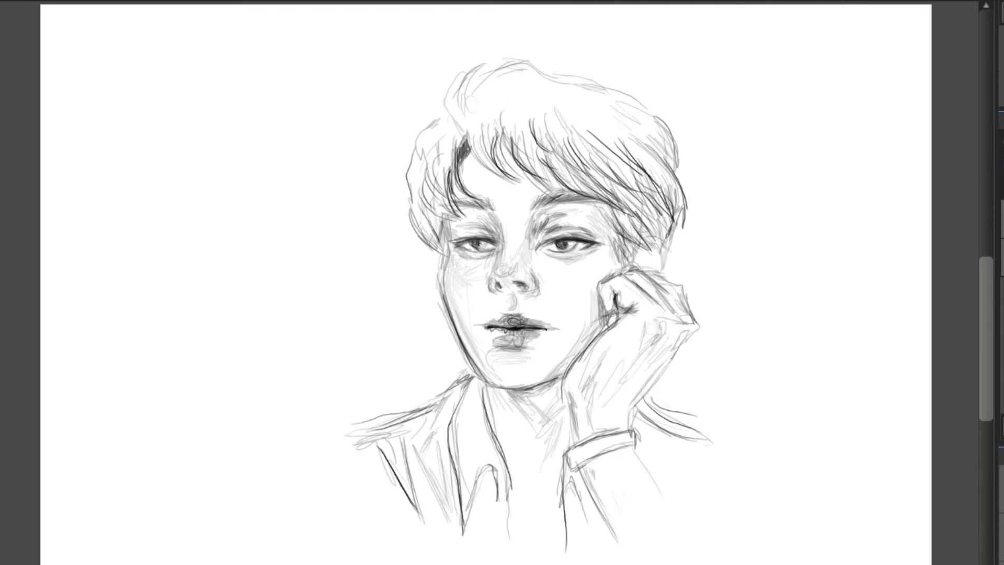
{"action": "mouse_move", "coordinate": [493, 348]}
{"action": "left_mouse_down"}
{"action": "mouse_move", "coordinate": [526, 350]}
{"action": "mouse_move", "coordinate": [476, 326]}
{"action": "mouse_move", "coordinate": [510, 339]}
{"action": "mouse_move", "coordinate": [493, 344]}
{"action": "mouse_move", "coordinate": [525, 349]}
{"action": "left_mouse_up"}
{"action": "left_click_drag", "start_coordinate": [497, 380], "coordinate": [518, 375]}
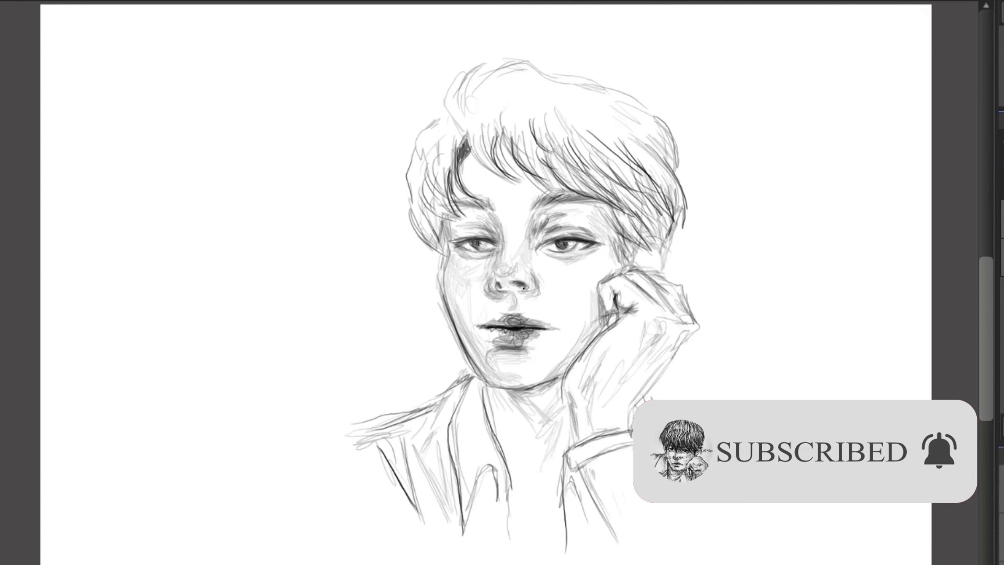
Shade the neck below the jaw and add long fold lines to the collar and left jacket front
{"action": "left_click_drag", "start_coordinate": [591, 288], "coordinate": [604, 315]}
{"action": "mouse_move", "coordinate": [557, 384]}
{"action": "left_mouse_down"}
{"action": "mouse_move", "coordinate": [525, 399]}
{"action": "mouse_move", "coordinate": [533, 437]}
{"action": "mouse_move", "coordinate": [507, 413]}
{"action": "mouse_move", "coordinate": [497, 418]}
{"action": "mouse_move", "coordinate": [513, 515]}
{"action": "left_mouse_up"}
{"action": "left_click_drag", "start_coordinate": [533, 420], "coordinate": [533, 502]}
{"action": "mouse_move", "coordinate": [554, 539]}
{"action": "left_mouse_down"}
{"action": "mouse_move", "coordinate": [563, 486]}
{"action": "mouse_move", "coordinate": [580, 523]}
{"action": "mouse_move", "coordinate": [511, 551]}
{"action": "mouse_move", "coordinate": [494, 498]}
{"action": "mouse_move", "coordinate": [449, 523]}
{"action": "mouse_move", "coordinate": [434, 460]}
{"action": "mouse_move", "coordinate": [401, 526]}
{"action": "left_mouse_up"}
{"action": "left_click_drag", "start_coordinate": [352, 454], "coordinate": [398, 513]}
{"action": "left_click_drag", "start_coordinate": [342, 457], "coordinate": [367, 457]}
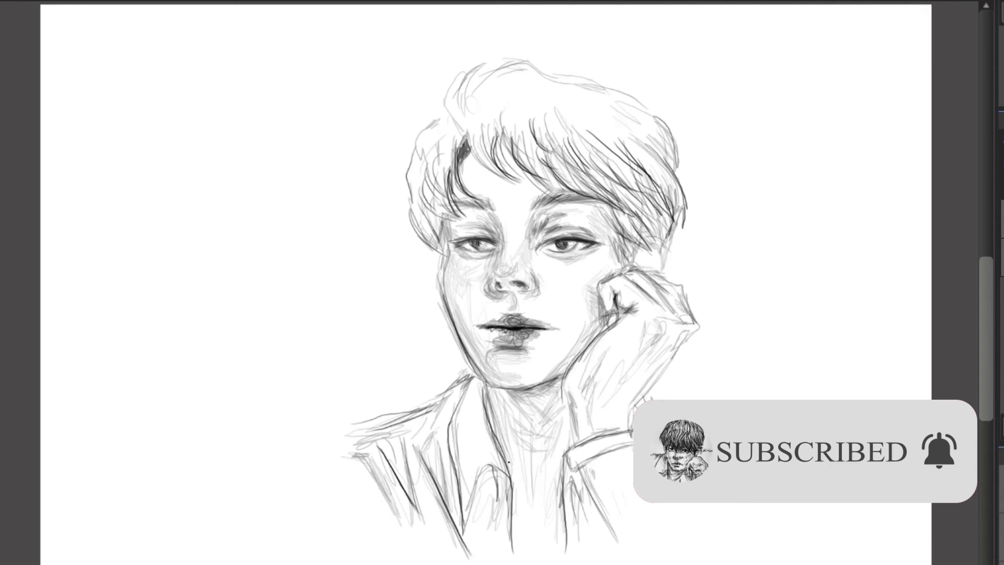
Add light fold strokes to the right shoulder and fill the bracelet with dark shading
{"action": "left_click_drag", "start_coordinate": [702, 451], "coordinate": [659, 441]}
{"action": "mouse_move", "coordinate": [636, 431]}
{"action": "left_mouse_down"}
{"action": "mouse_move", "coordinate": [612, 445]}
{"action": "mouse_move", "coordinate": [625, 441]}
{"action": "mouse_move", "coordinate": [604, 438]}
{"action": "mouse_move", "coordinate": [612, 445]}
{"action": "mouse_move", "coordinate": [578, 456]}
{"action": "mouse_move", "coordinate": [628, 434]}
{"action": "mouse_move", "coordinate": [595, 441]}
{"action": "mouse_move", "coordinate": [604, 434]}
{"action": "mouse_move", "coordinate": [614, 442]}
{"action": "mouse_move", "coordinate": [591, 453]}
{"action": "left_mouse_up"}
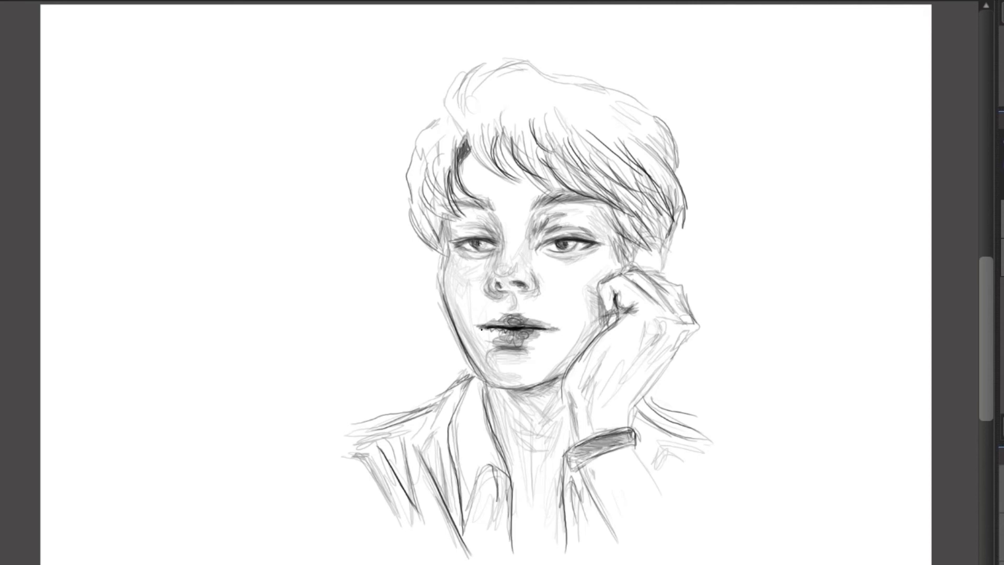
Deepen the lips, the left eye's lid line and both eyebrows, with light shading beside the nose bridge
{"action": "mouse_move", "coordinate": [515, 335]}
{"action": "left_mouse_down"}
{"action": "mouse_move", "coordinate": [497, 342]}
{"action": "mouse_move", "coordinate": [528, 335]}
{"action": "mouse_move", "coordinate": [492, 320]}
{"action": "mouse_move", "coordinate": [544, 322]}
{"action": "left_mouse_up"}
{"action": "left_click_drag", "start_coordinate": [459, 244], "coordinate": [486, 239]}
{"action": "left_click_drag", "start_coordinate": [546, 203], "coordinate": [600, 201]}
{"action": "mouse_move", "coordinate": [473, 201]}
{"action": "left_mouse_down"}
{"action": "mouse_move", "coordinate": [493, 210]}
{"action": "mouse_move", "coordinate": [449, 201]}
{"action": "left_mouse_up"}
{"action": "mouse_move", "coordinate": [515, 261]}
{"action": "left_mouse_down"}
{"action": "mouse_move", "coordinate": [505, 279]}
{"action": "mouse_move", "coordinate": [497, 258]}
{"action": "mouse_move", "coordinate": [535, 223]}
{"action": "mouse_move", "coordinate": [531, 255]}
{"action": "left_mouse_up"}
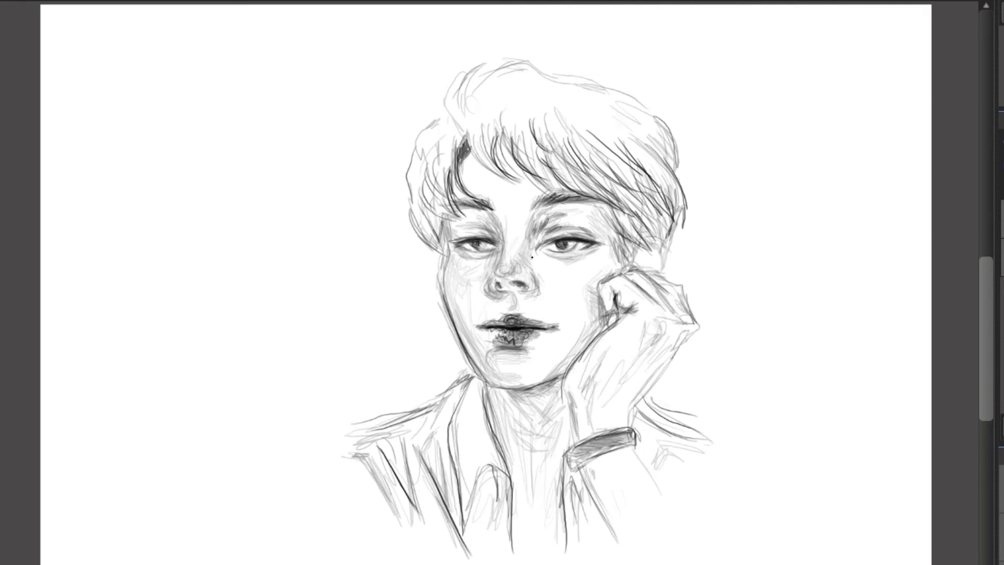
Shade under the nose and across both cheeks, and sketch the ear above the hand
{"action": "left_click_drag", "start_coordinate": [507, 293], "coordinate": [485, 300]}
{"action": "mouse_move", "coordinate": [569, 273]}
{"action": "left_mouse_down"}
{"action": "mouse_move", "coordinate": [594, 251]}
{"action": "mouse_move", "coordinate": [619, 261]}
{"action": "left_mouse_up"}
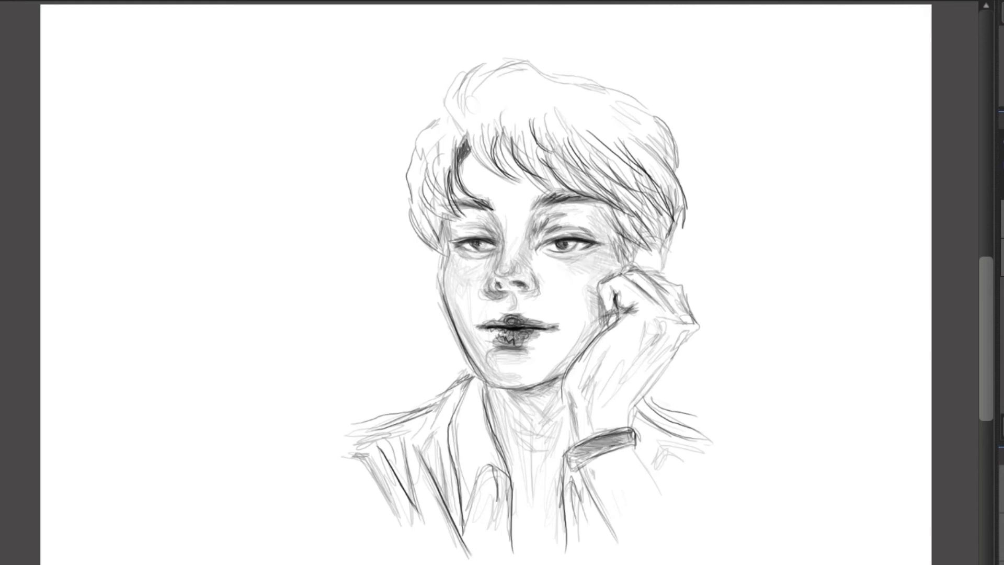
{"action": "mouse_move", "coordinate": [648, 253]}
{"action": "left_mouse_down"}
{"action": "mouse_move", "coordinate": [642, 275]}
{"action": "mouse_move", "coordinate": [663, 266]}
{"action": "mouse_move", "coordinate": [654, 243]}
{"action": "left_mouse_up"}
{"action": "left_click_drag", "start_coordinate": [451, 252], "coordinate": [451, 287]}
Erase the stray lines outside the left cheek contour and above the right shoulder
{"action": "key", "text": "e"}
{"action": "left_click_drag", "start_coordinate": [438, 269], "coordinate": [437, 289]}
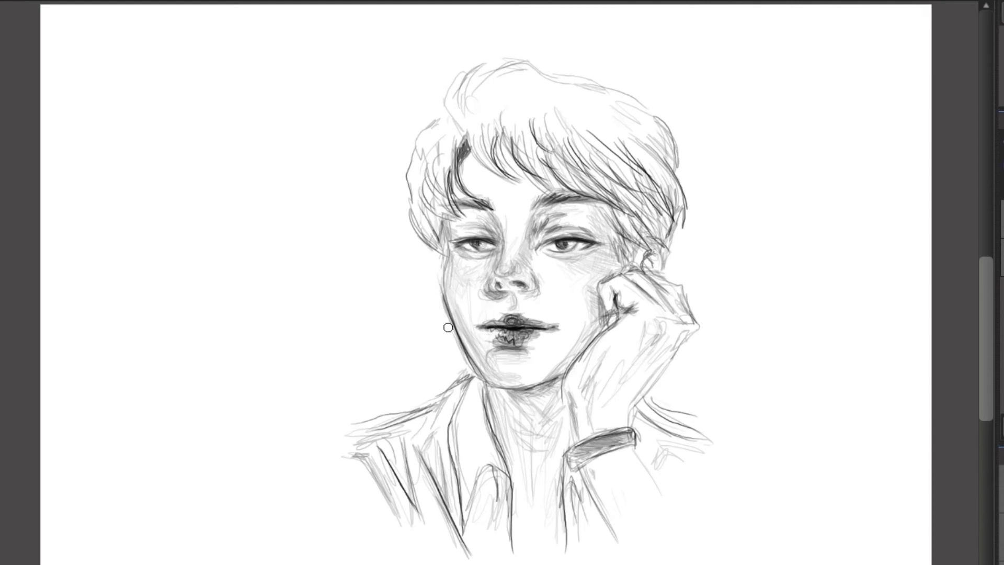
{"action": "left_click_drag", "start_coordinate": [690, 415], "coordinate": [657, 403]}
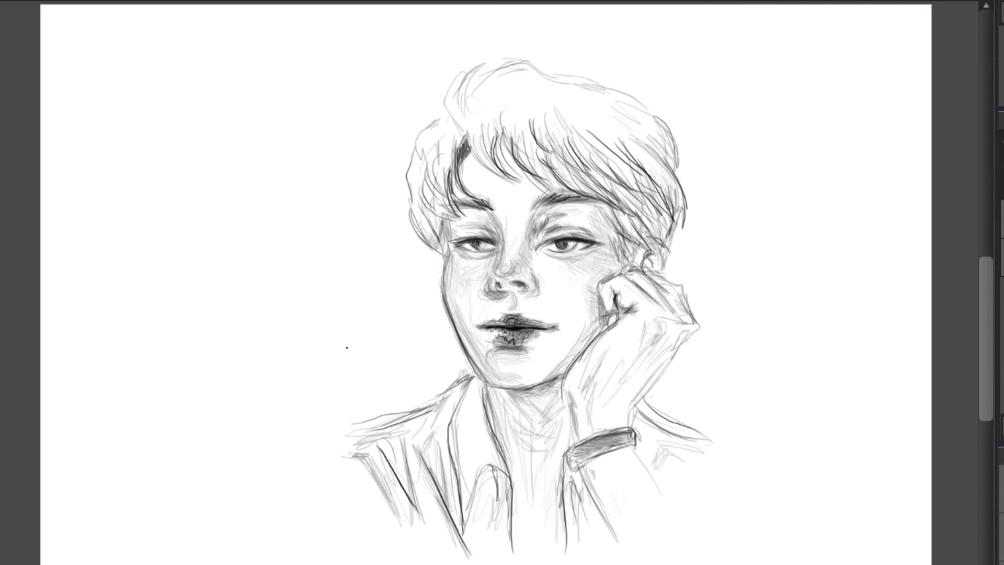
Sign the drawing with the artist's handwritten name just above the left shoulder
{"action": "left_click_drag", "start_coordinate": [355, 390], "coordinate": [345, 405]}
{"action": "left_click_drag", "start_coordinate": [368, 393], "coordinate": [377, 403]}
{"action": "left_click_drag", "start_coordinate": [380, 401], "coordinate": [405, 403]}
{"action": "left_click_drag", "start_coordinate": [422, 393], "coordinate": [424, 402]}
{"action": "left_click", "coordinate": [432, 380]}
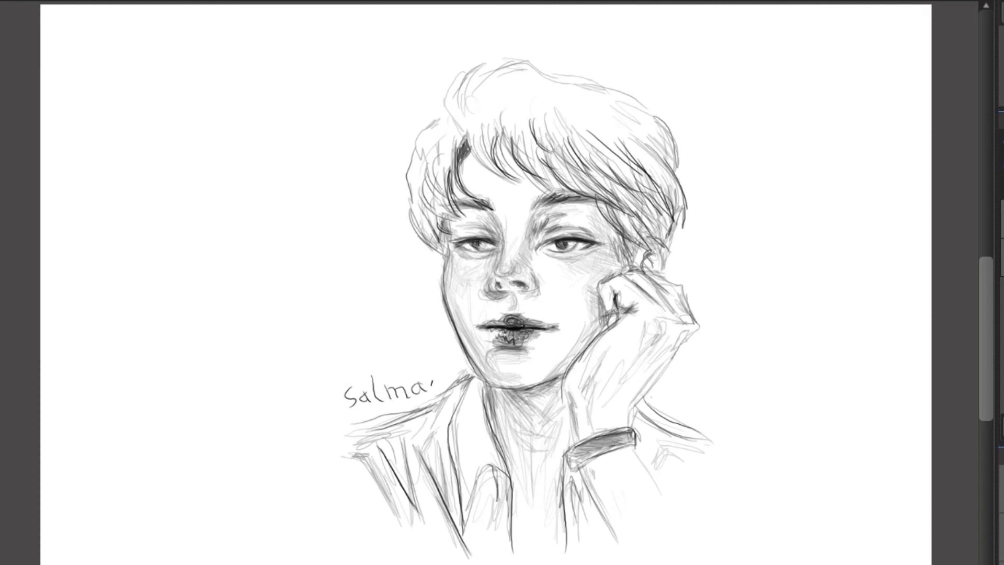
Add curved hair strands around the parting at the upper left of the head
{"action": "left_click_drag", "start_coordinate": [477, 116], "coordinate": [467, 149]}
{"action": "left_click_drag", "start_coordinate": [474, 110], "coordinate": [464, 132]}
{"action": "left_click_drag", "start_coordinate": [450, 95], "coordinate": [468, 128]}
{"action": "left_click_drag", "start_coordinate": [441, 104], "coordinate": [469, 130]}
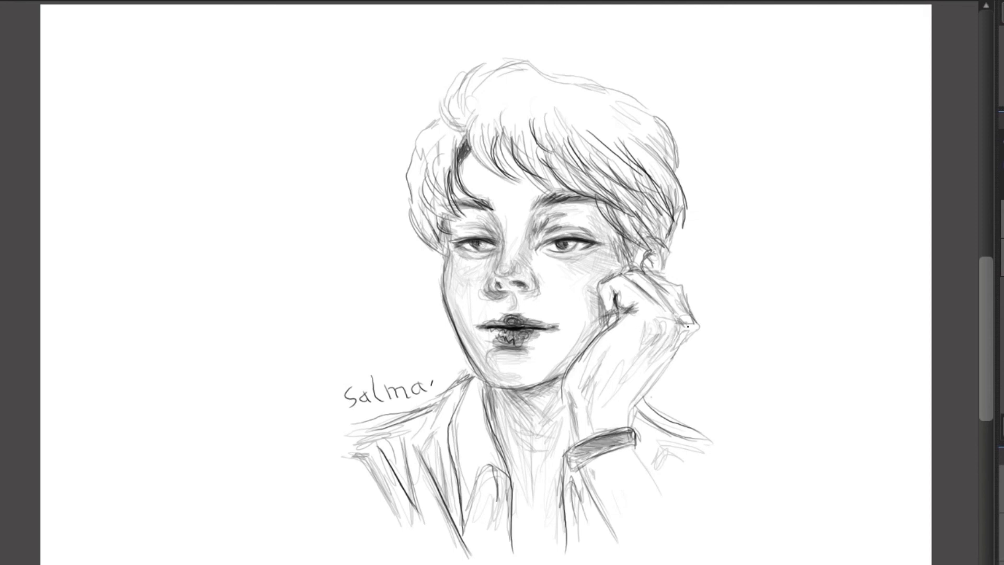
Darken the bracelet's shading and extend the sleeve outline down from the wrist
{"action": "left_click_drag", "start_coordinate": [625, 429], "coordinate": [576, 455]}
{"action": "mouse_move", "coordinate": [576, 449]}
{"action": "left_mouse_down"}
{"action": "mouse_move", "coordinate": [571, 464]}
{"action": "mouse_move", "coordinate": [620, 434]}
{"action": "left_mouse_up"}
{"action": "mouse_move", "coordinate": [601, 444]}
{"action": "left_mouse_down"}
{"action": "mouse_move", "coordinate": [627, 438]}
{"action": "mouse_move", "coordinate": [660, 484]}
{"action": "left_mouse_up"}
{"action": "left_click_drag", "start_coordinate": [633, 449], "coordinate": [664, 490]}
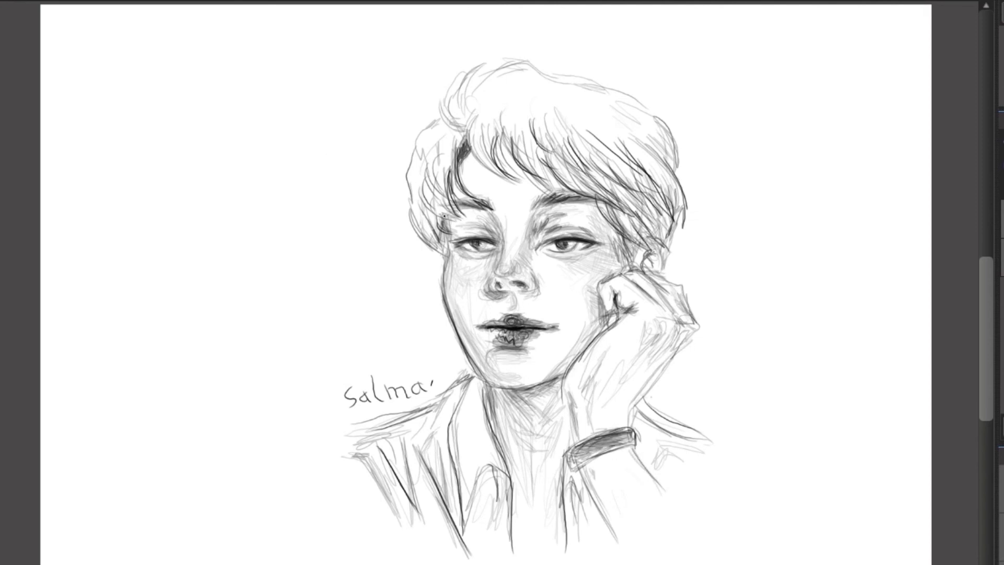
Darken the hair at the right temple, around the ear and along the right side of the head
{"action": "left_click_drag", "start_coordinate": [614, 209], "coordinate": [632, 228]}
{"action": "left_click_drag", "start_coordinate": [596, 197], "coordinate": [615, 226]}
{"action": "left_click_drag", "start_coordinate": [620, 234], "coordinate": [626, 268]}
{"action": "mouse_move", "coordinate": [638, 244]}
{"action": "left_mouse_down"}
{"action": "mouse_move", "coordinate": [633, 267]}
{"action": "mouse_move", "coordinate": [633, 250]}
{"action": "left_mouse_up"}
{"action": "left_click_drag", "start_coordinate": [622, 252], "coordinate": [628, 264]}
{"action": "mouse_move", "coordinate": [646, 180]}
{"action": "left_mouse_down"}
{"action": "mouse_move", "coordinate": [662, 240]}
{"action": "mouse_move", "coordinate": [675, 248]}
{"action": "left_mouse_up"}
{"action": "left_click_drag", "start_coordinate": [662, 143], "coordinate": [680, 187]}
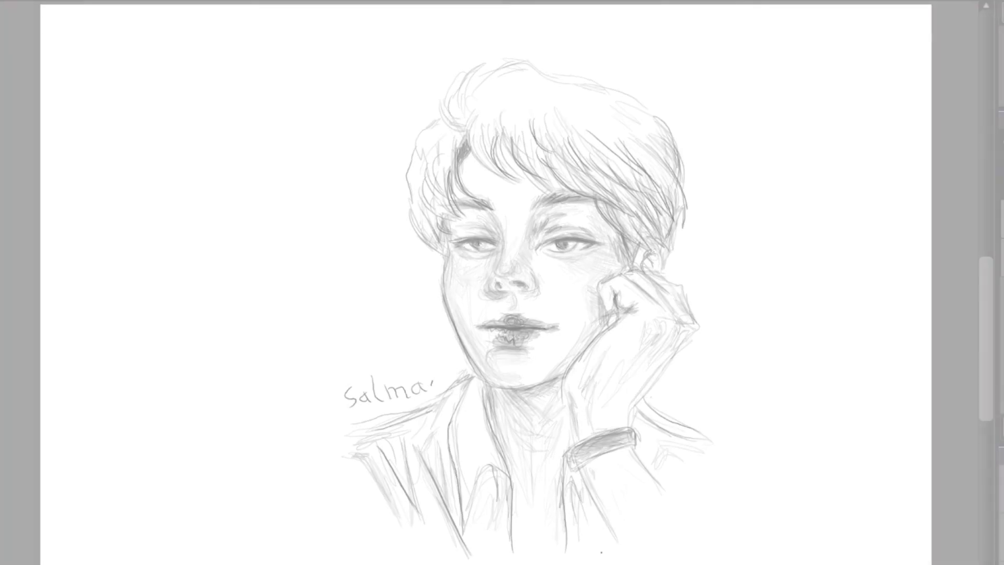